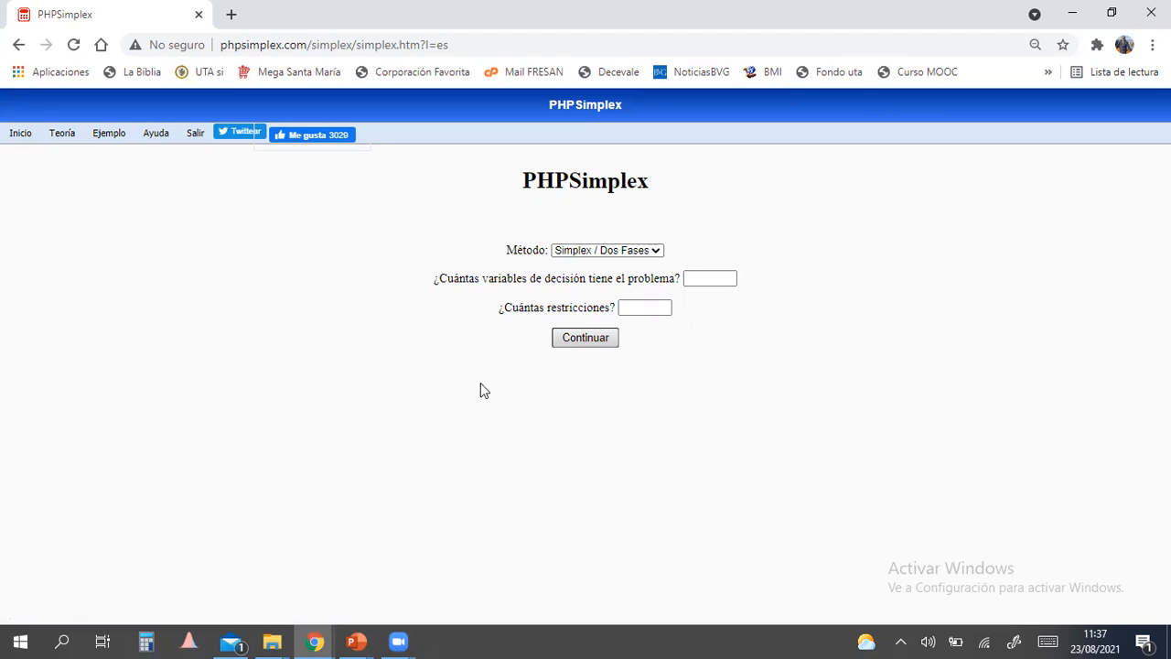
# Step: Set the solution method to Gráfico
pyautogui.click(646, 251)
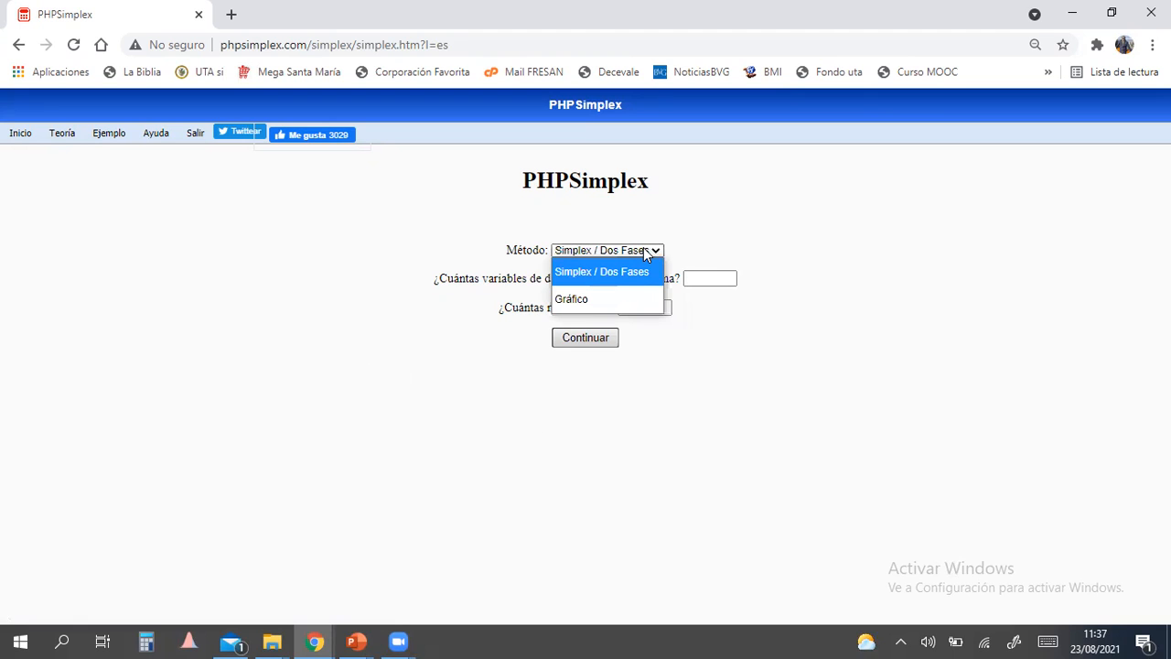
pyautogui.click(646, 251)
pyautogui.click(631, 249)
pyautogui.click(602, 281)
pyautogui.click(595, 255)
pyautogui.click(578, 296)
pyautogui.click(736, 329)
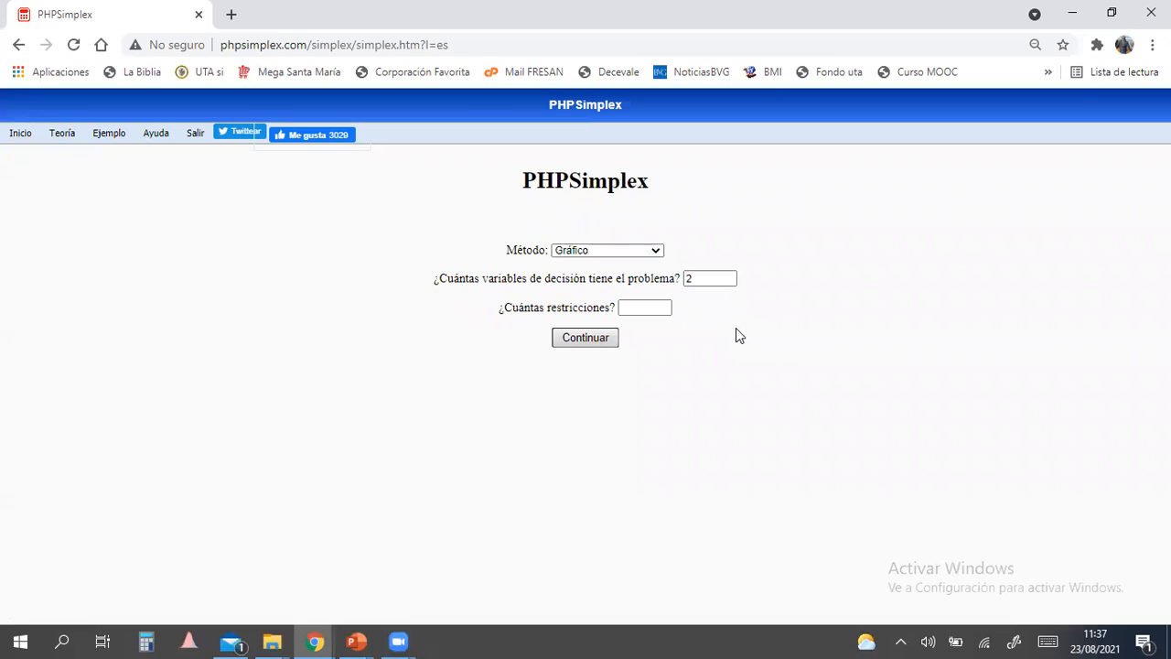
# Step: Specify 2 decision variables and 3 restrictions for the problem, checking the model slide, and continue to the model form
pyautogui.click(713, 278)
pyautogui.click(664, 308)
pyautogui.hotkey('alt', 'Tab')
pyautogui.hotkey('alt', 'Tab')
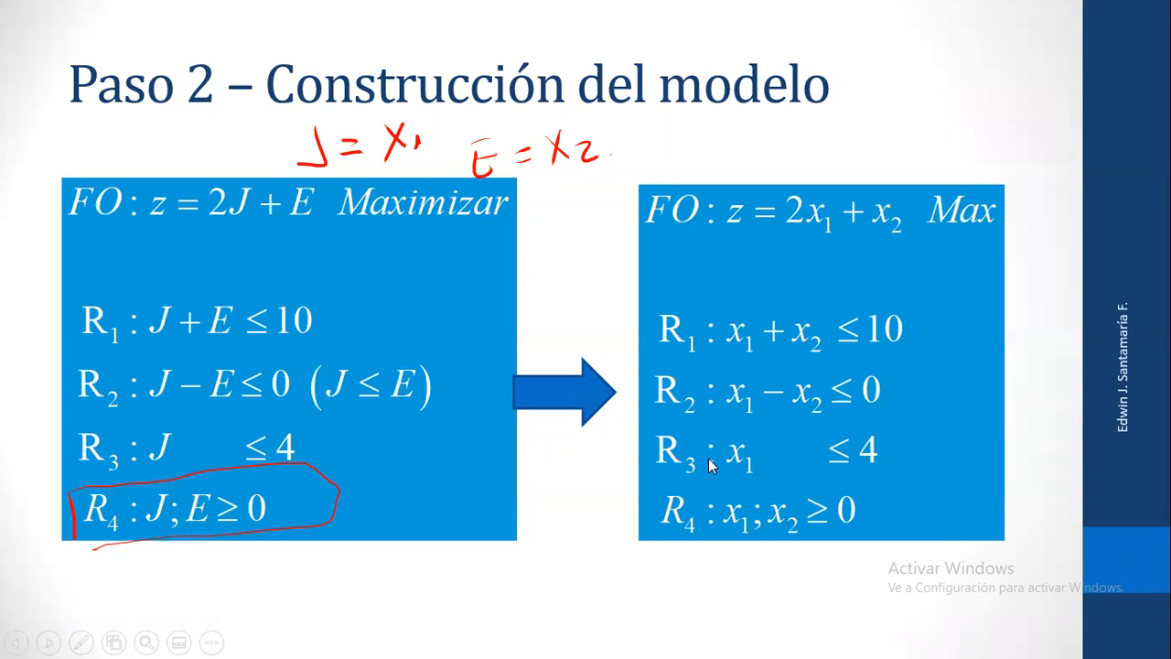
pyautogui.hotkey('alt', 'Tab')
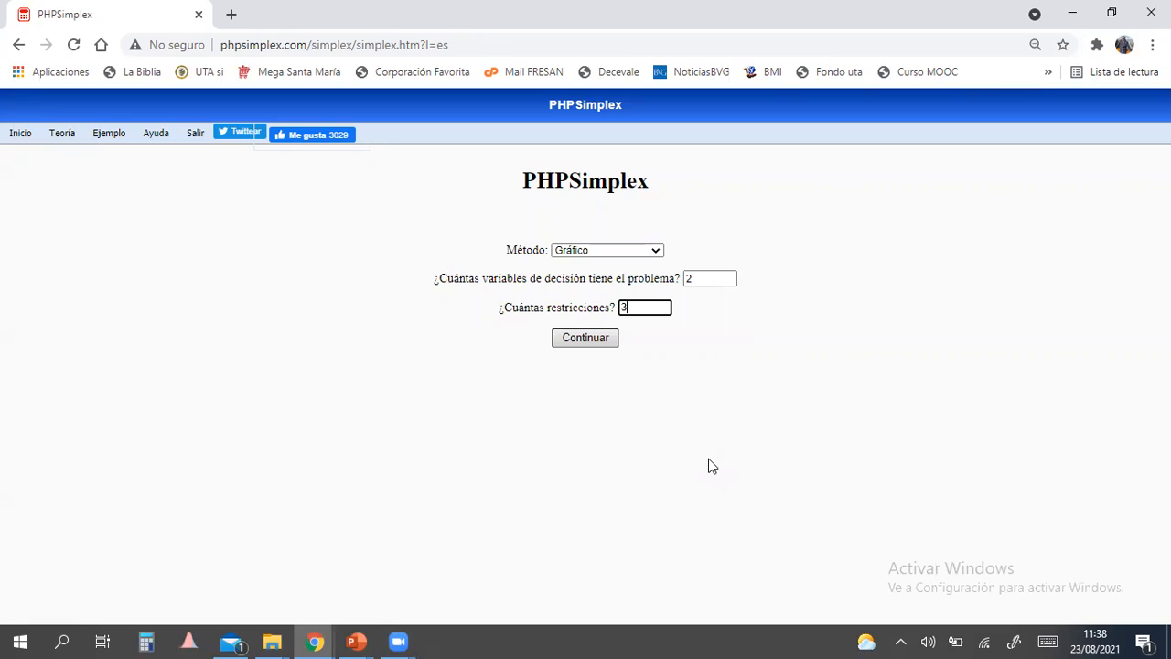
pyautogui.click(684, 442)
pyautogui.click(599, 340)
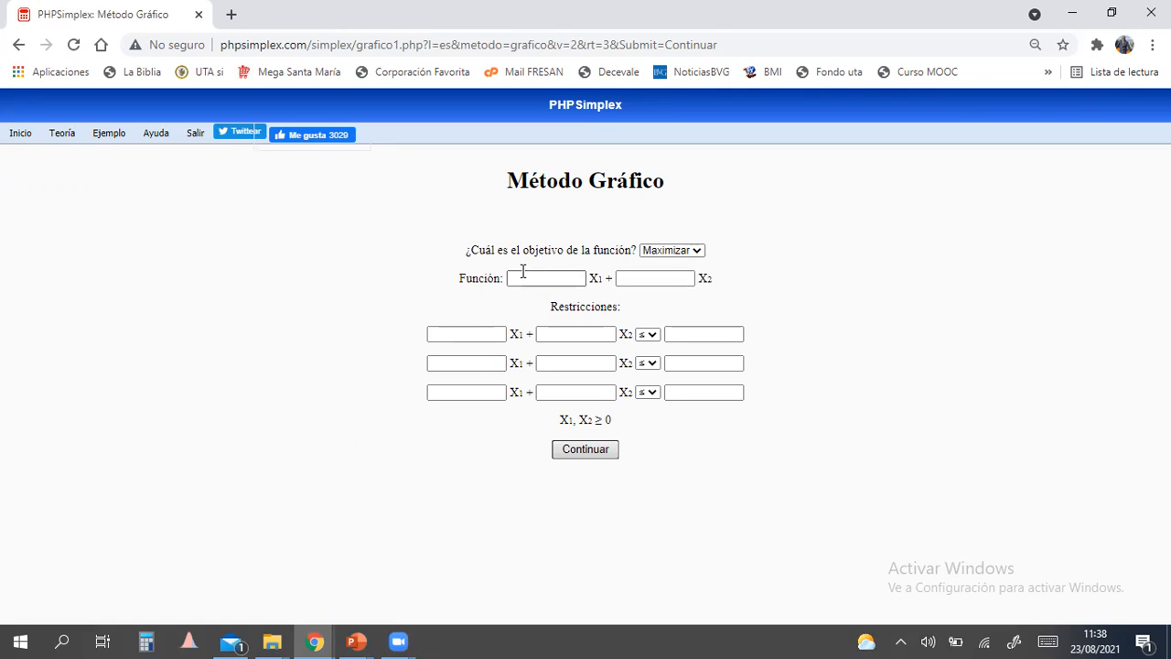
# Step: Keep the objective as Maximizar and enter the function coefficients 2 for X1 and 1 for X2
pyautogui.click(695, 260)
pyautogui.click(696, 261)
pyautogui.click(677, 255)
pyautogui.click(677, 254)
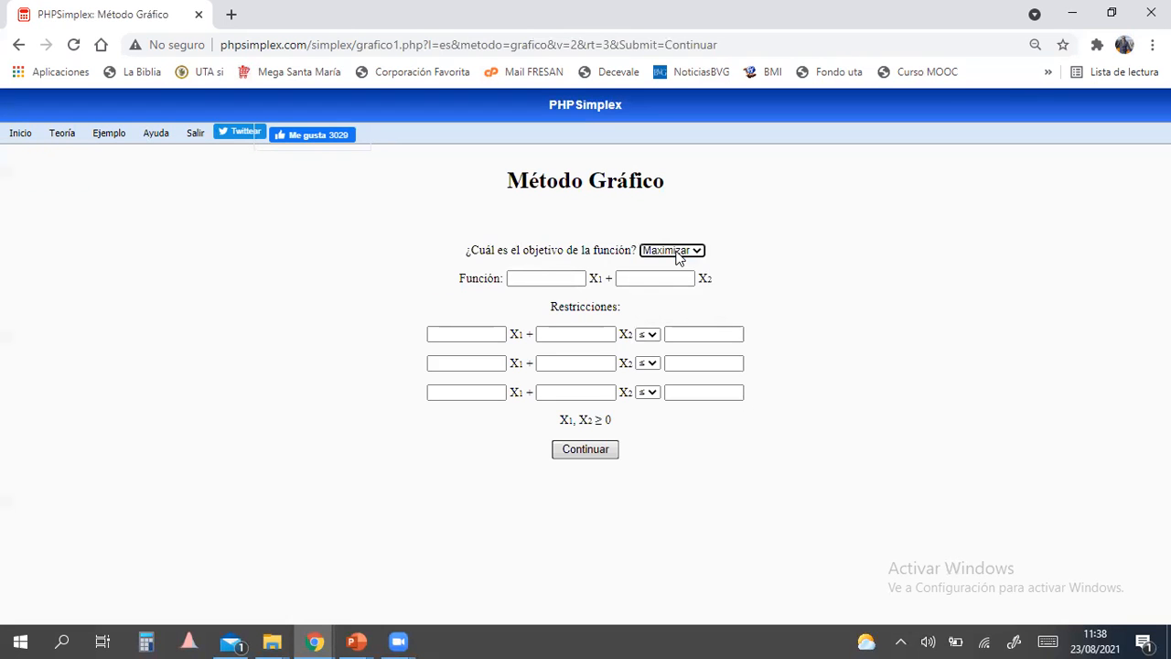
pyautogui.click(554, 281)
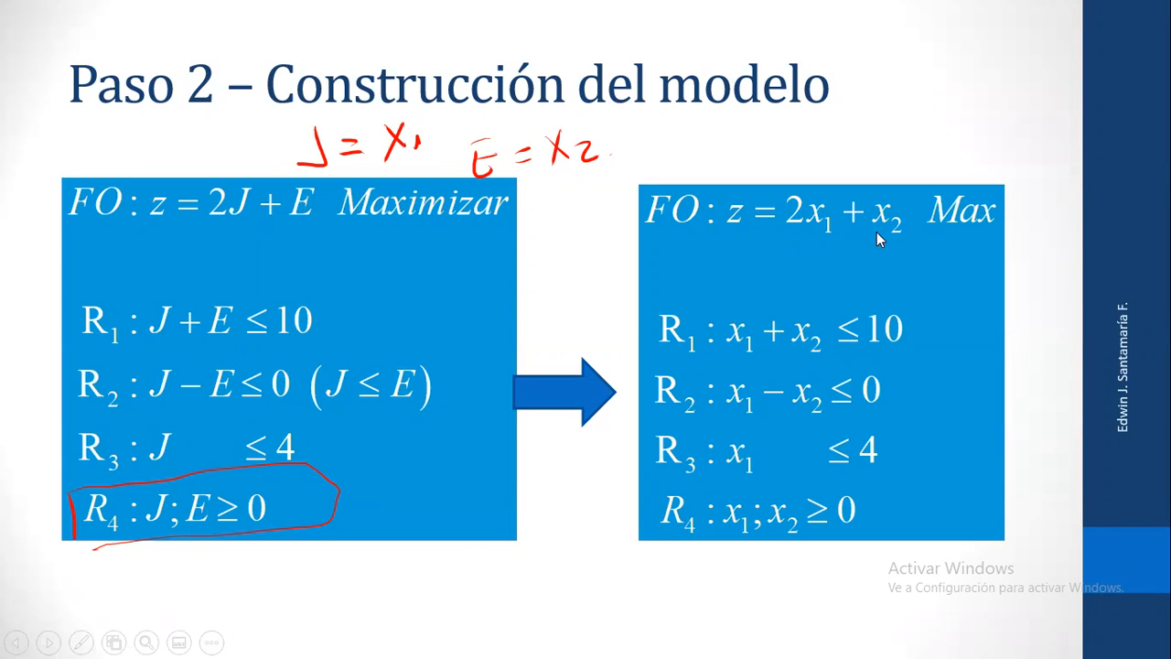
pyautogui.hotkey('alt', 'Tab')
pyautogui.write('2')
pyautogui.press('Tab')
pyautogui.write('1')
pyautogui.press('Tab')
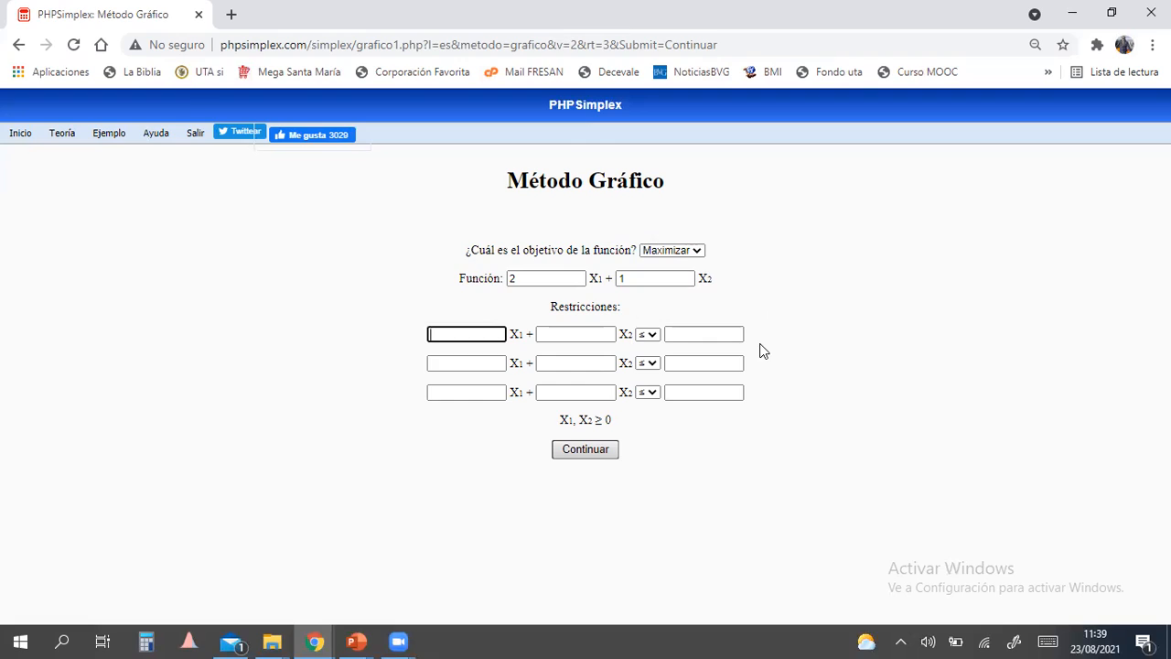
# Step: Enter the first restriction from the model slide as 1 X1 + 1 X2 ≤ 10
pyautogui.hotkey('alt', 'Tab')
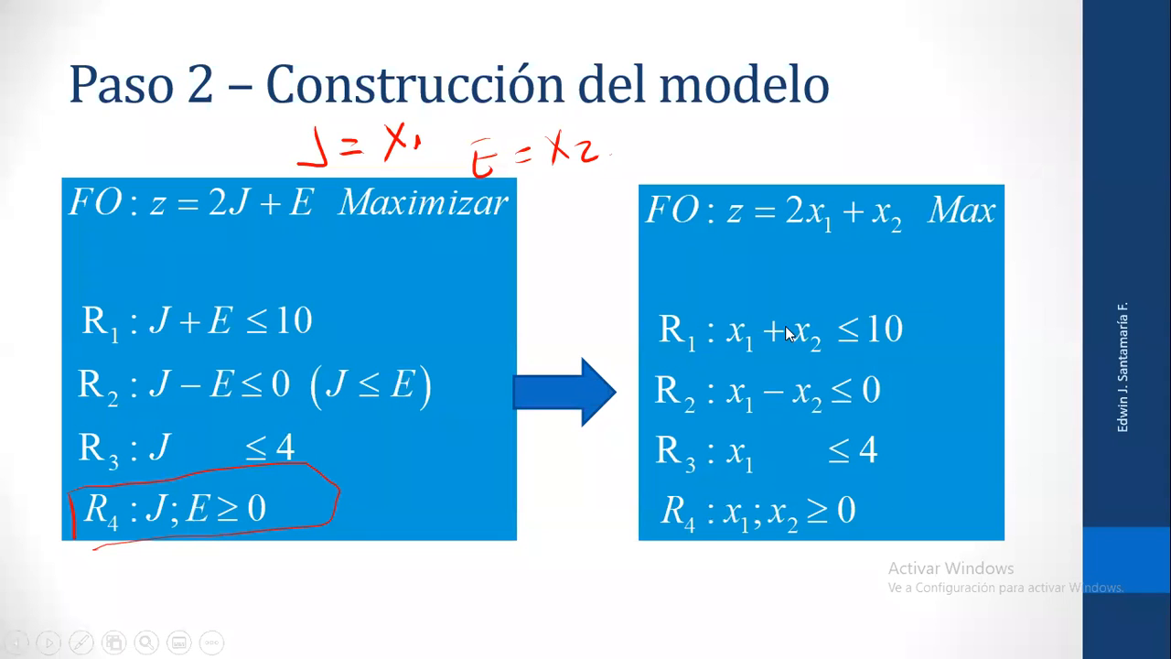
pyautogui.hotkey('alt', 'Tab')
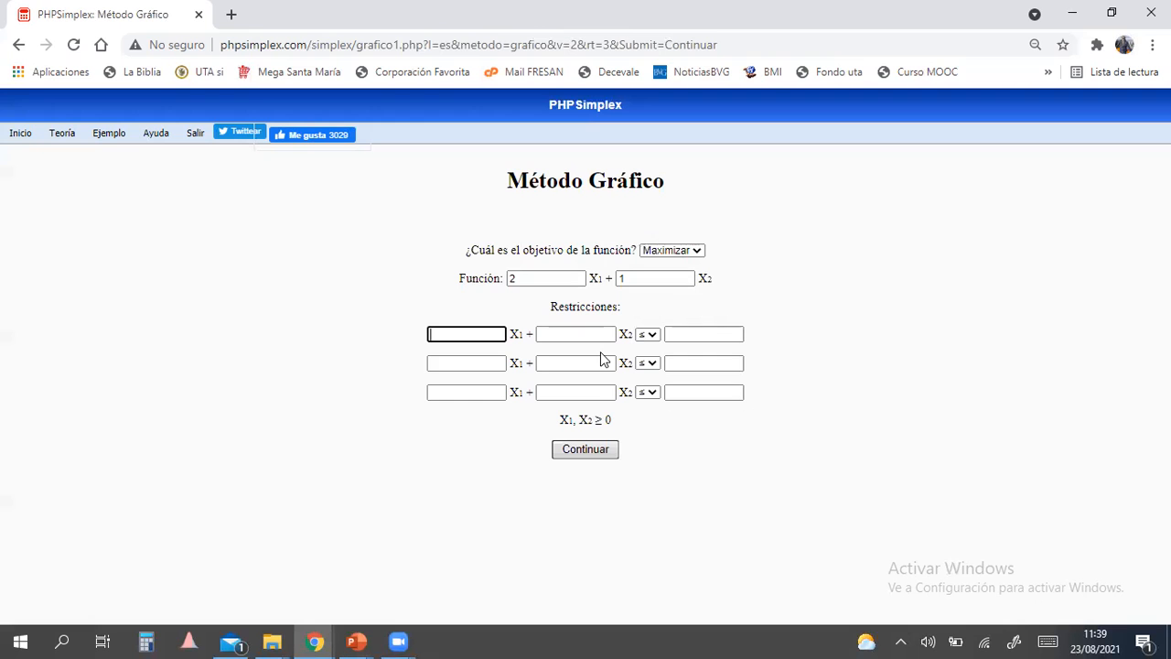
pyautogui.write('1')
pyautogui.press('Tab')
pyautogui.write('1')
pyautogui.press('Tab')
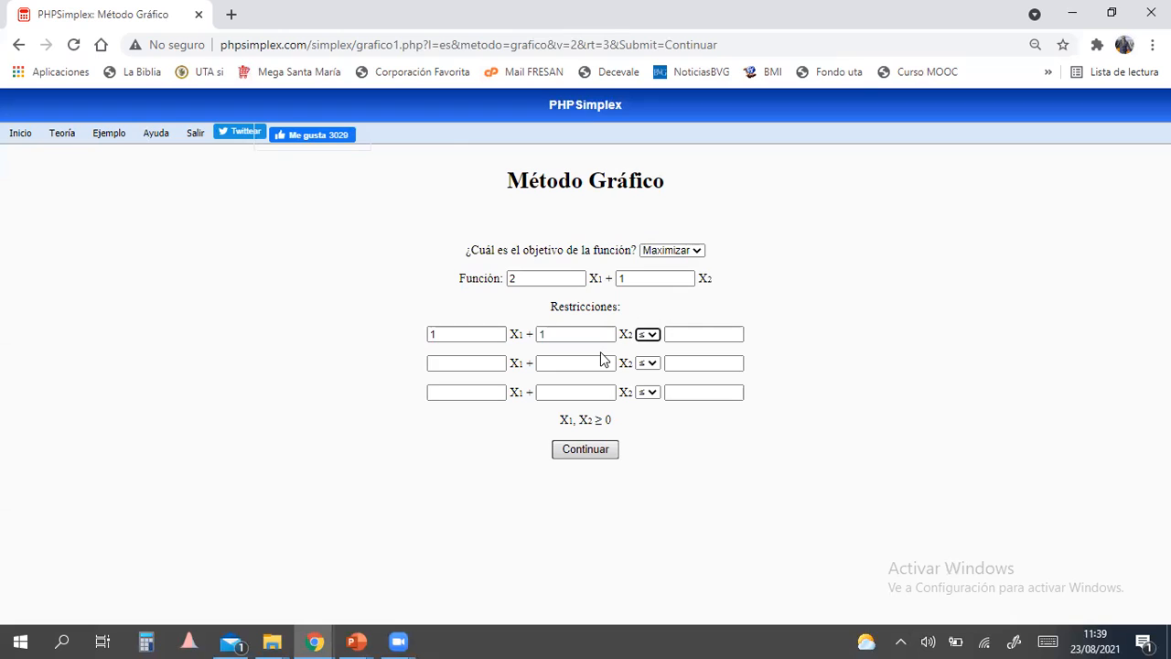
pyautogui.press('Tab')
pyautogui.click(649, 335)
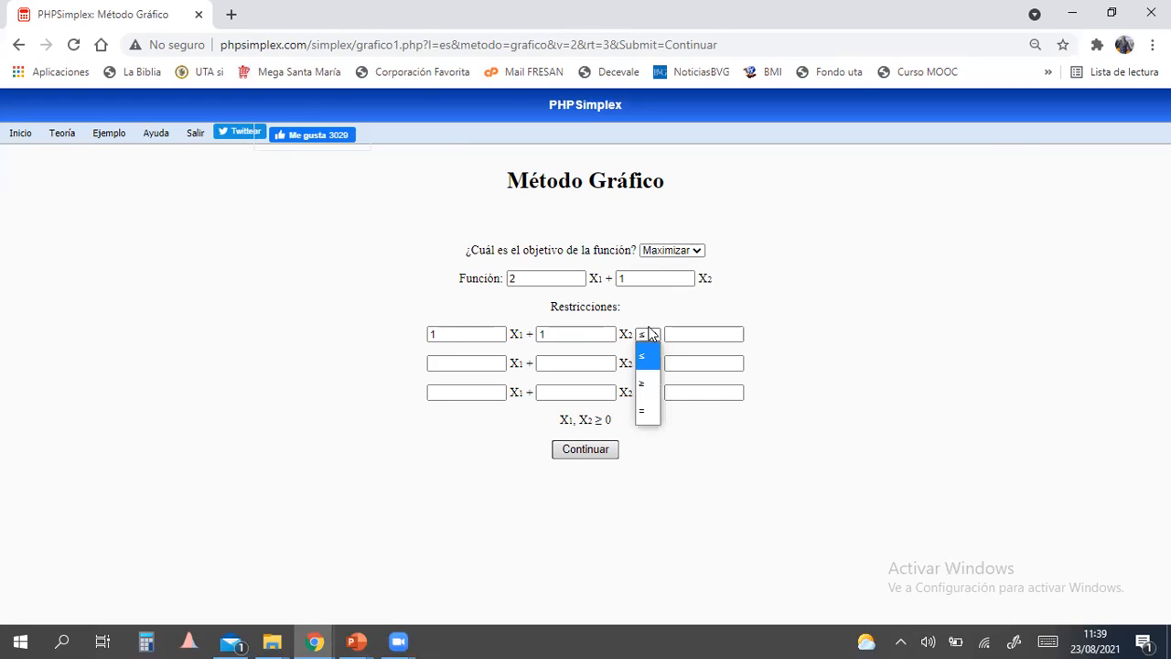
pyautogui.click(650, 336)
pyautogui.click(676, 333)
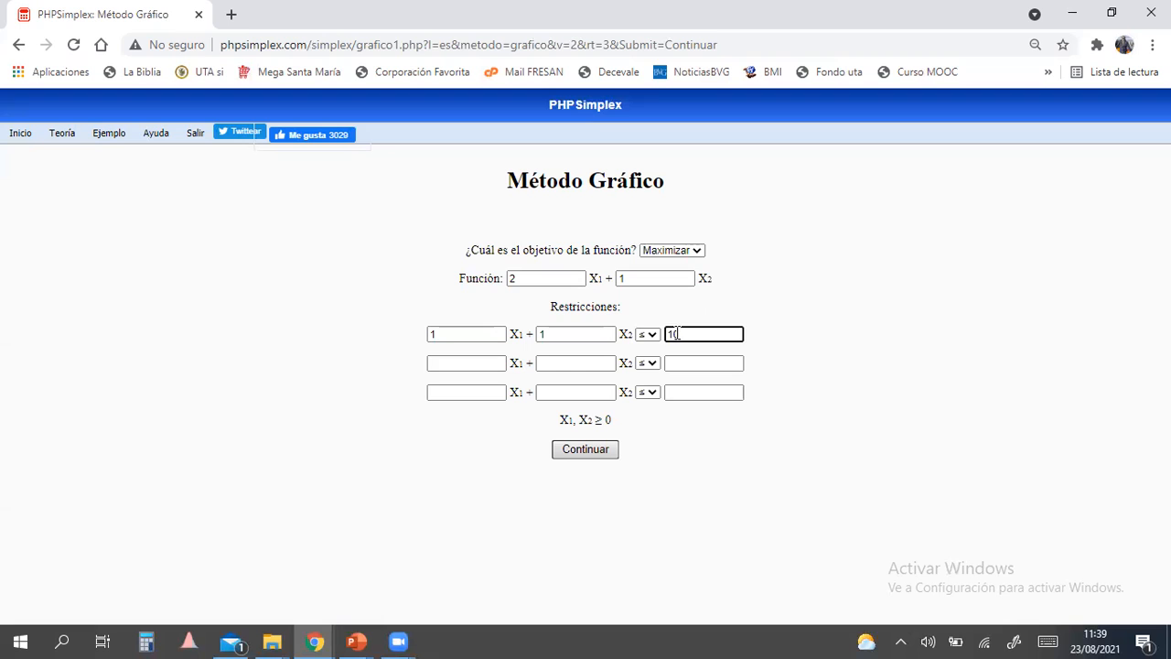
pyautogui.press('Tab')
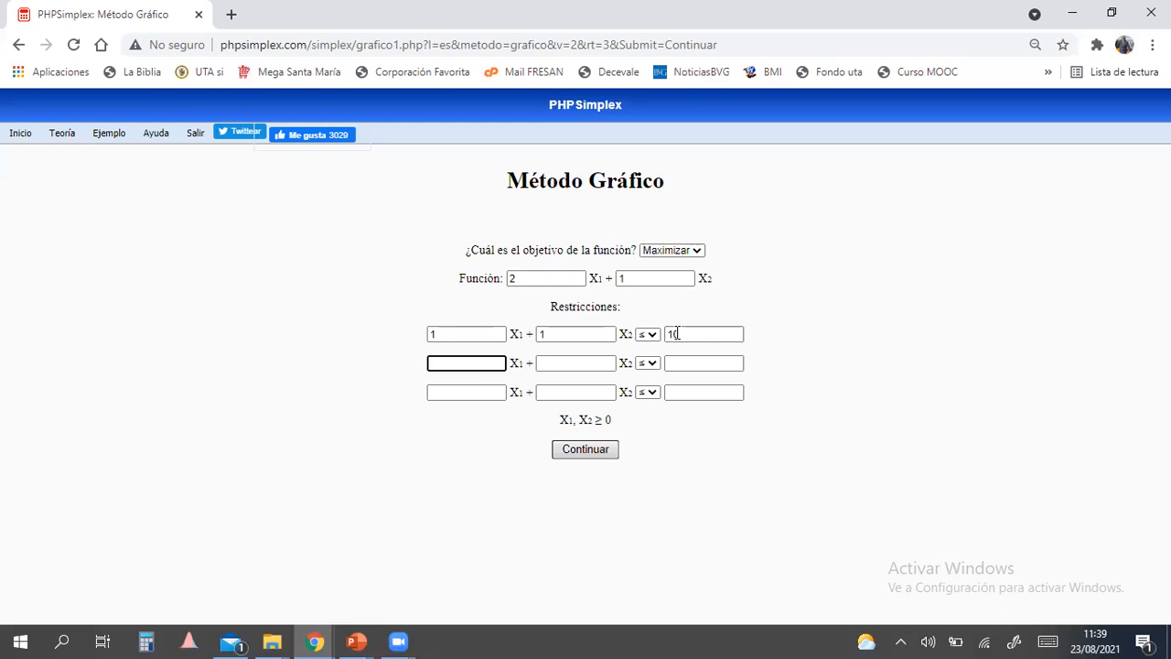
# Step: Enter the second restriction as 1 X1 + -1 X2 ≤ 0
pyautogui.write('1')
pyautogui.press('Tab')
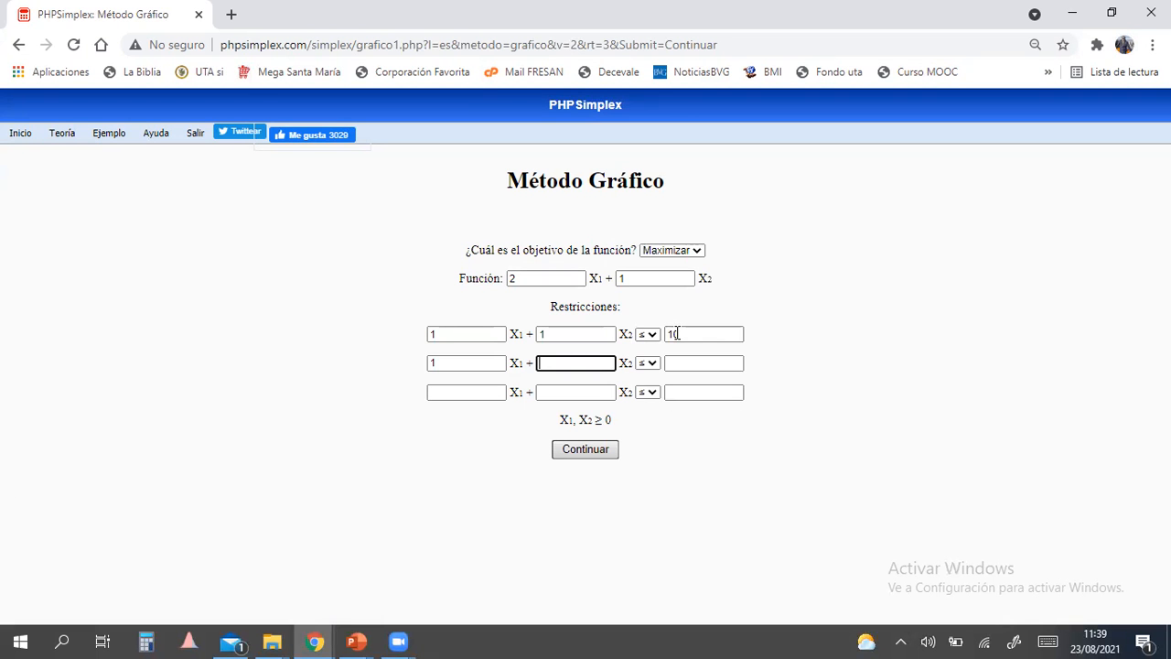
pyautogui.write('-1')
pyautogui.press('Tab')
pyautogui.press('Tab')
pyautogui.write('0')
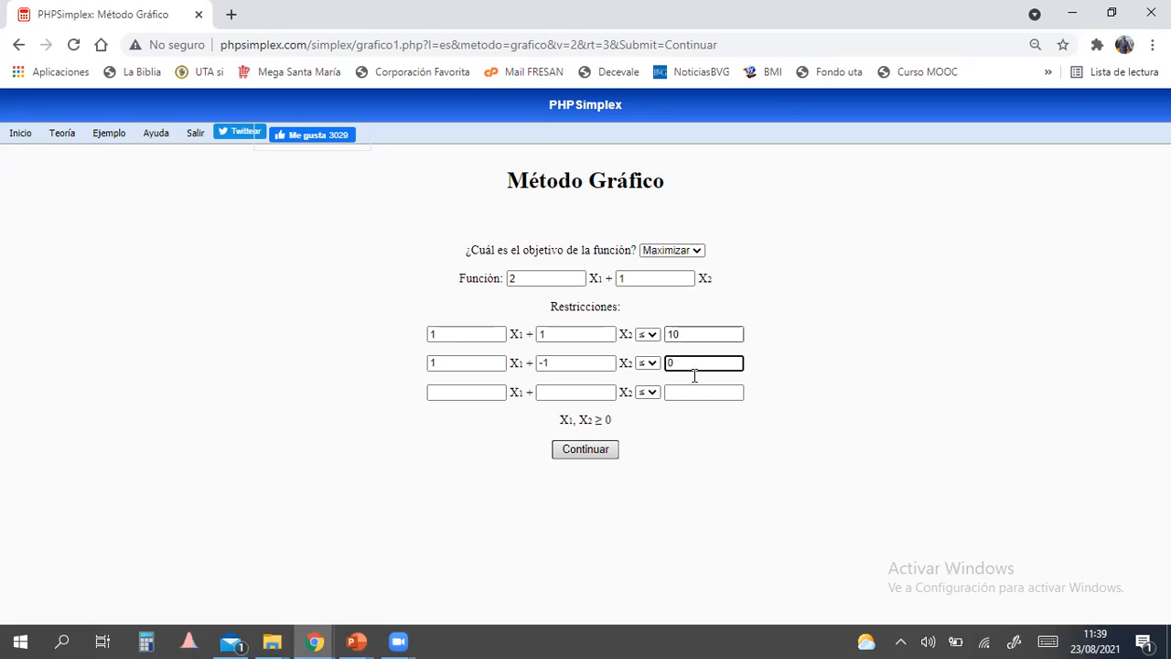
pyautogui.click(693, 377)
# Step: Set the third restriction's X1 coefficient to 1 according to the model slide, leaving the X2 coefficient blank
pyautogui.click(458, 392)
pyautogui.hotkey('alt', 'Tab')
pyautogui.hotkey('alt', 'Tab')
pyautogui.write('1')
pyautogui.press('Tab')
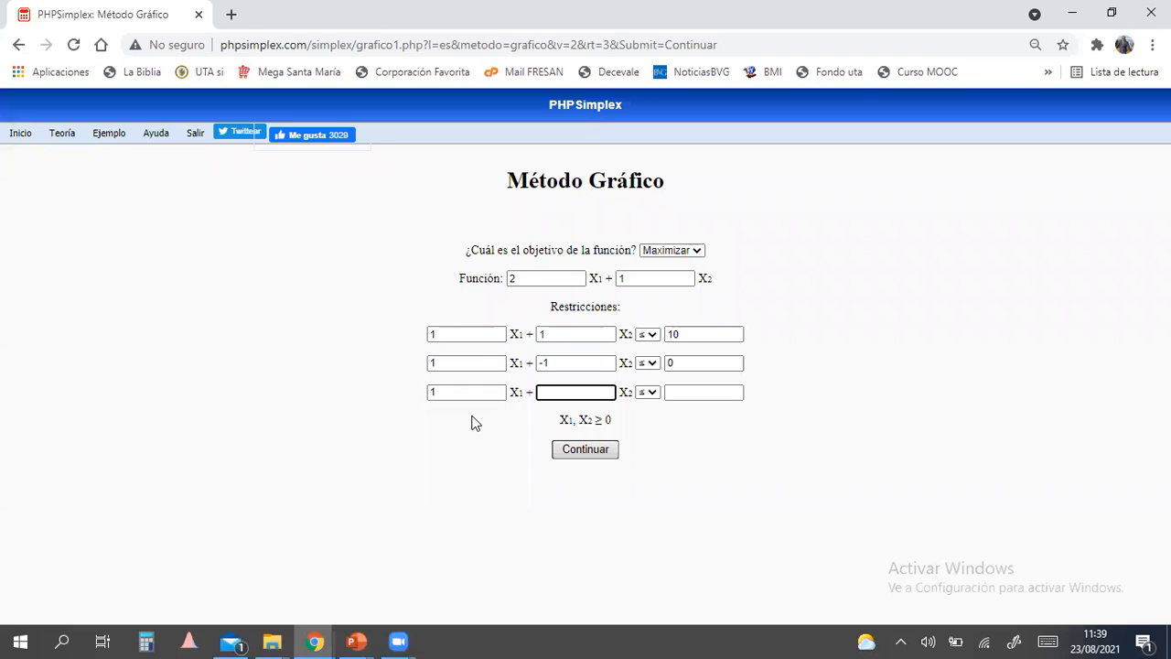
pyautogui.press('Tab')
pyautogui.press('Tab')
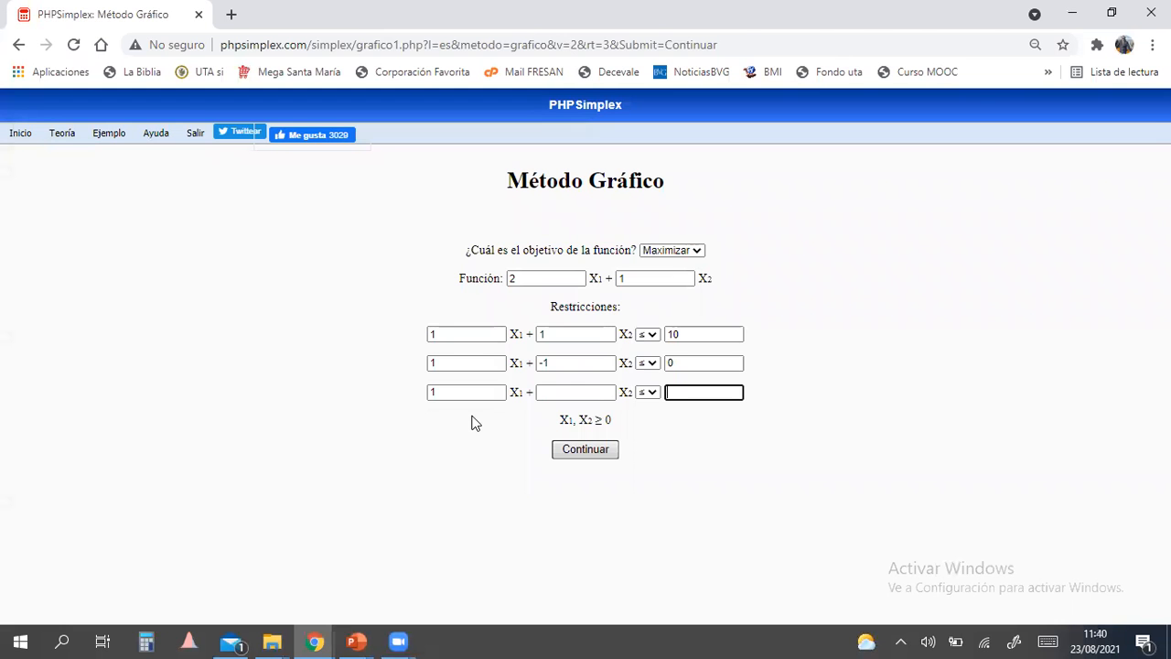
# Step: Return to the model form, set the third restriction's limit to 4, check it against the slide and solve the model
pyautogui.press('Return')
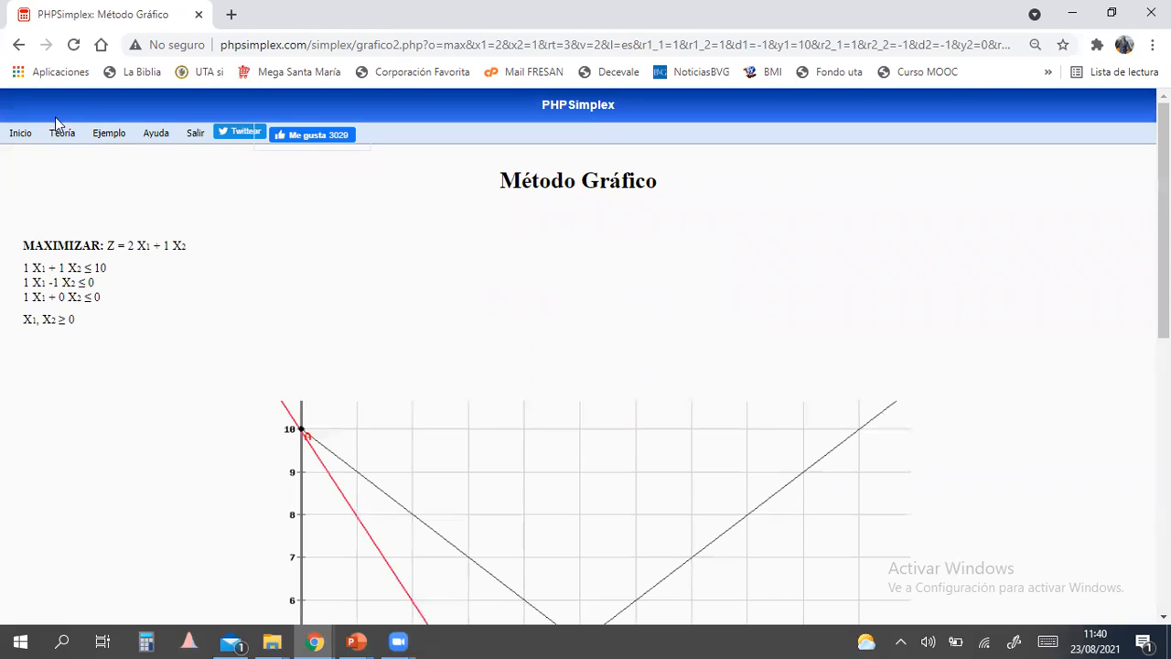
pyautogui.click(18, 44)
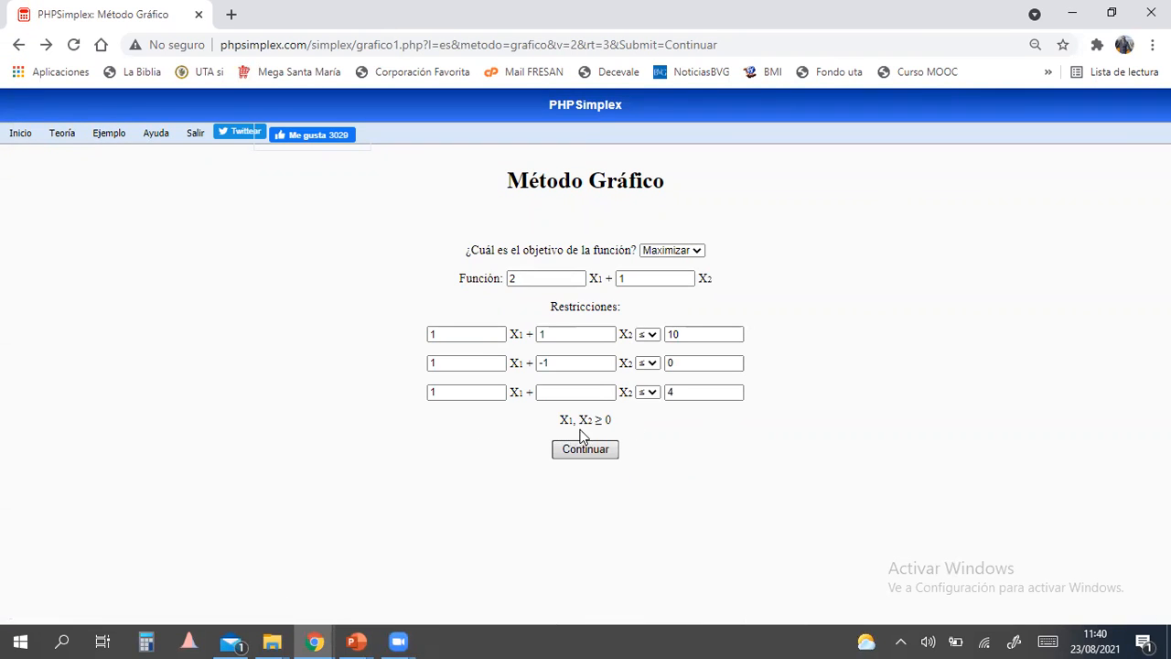
pyautogui.hotkey('alt', 'Tab')
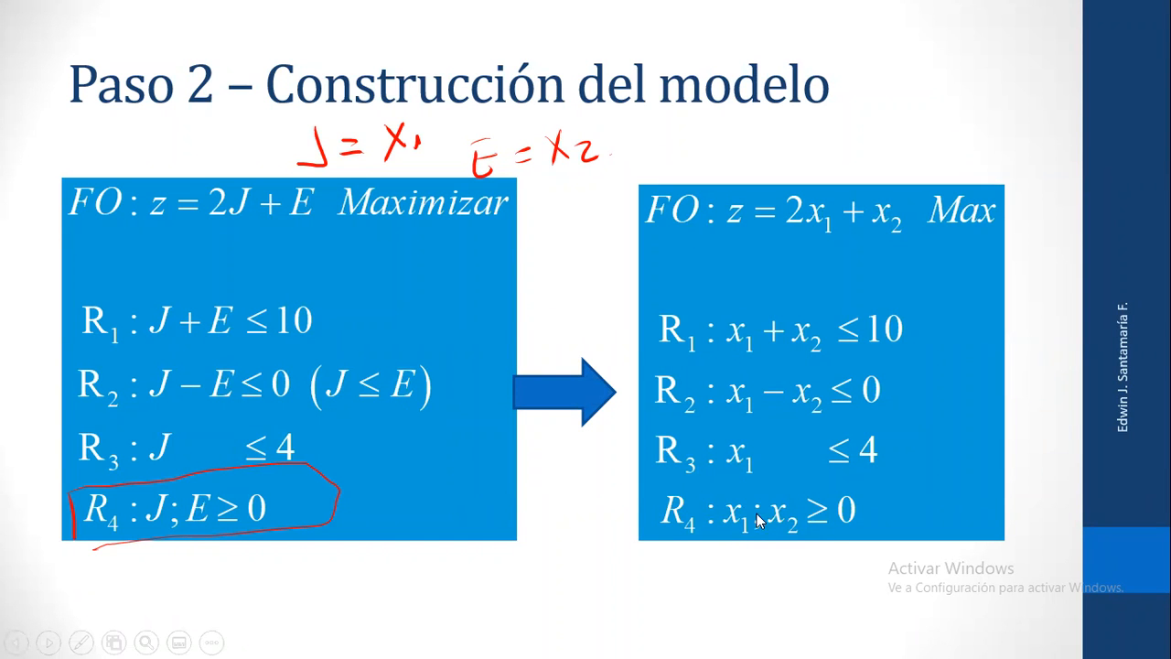
pyautogui.hotkey('alt', 'Tab')
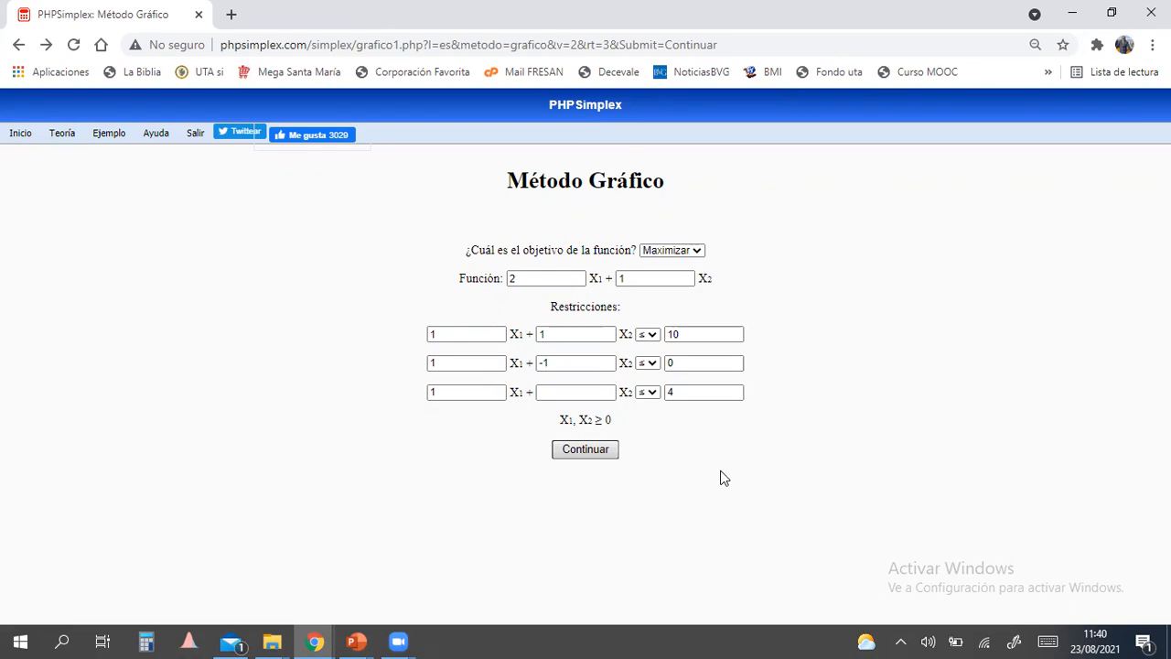
pyautogui.click(602, 448)
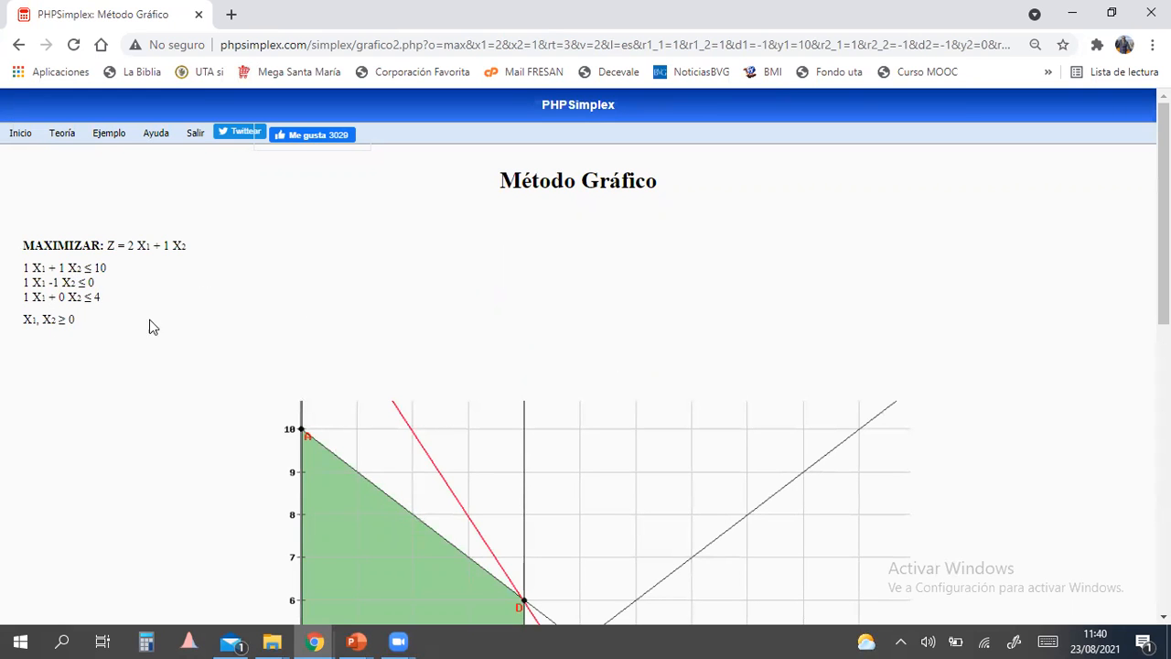
# Step: Examine the feasible region graph and the table of vertex points with their objective function values
pyautogui.scroll(-3, 182, 337)
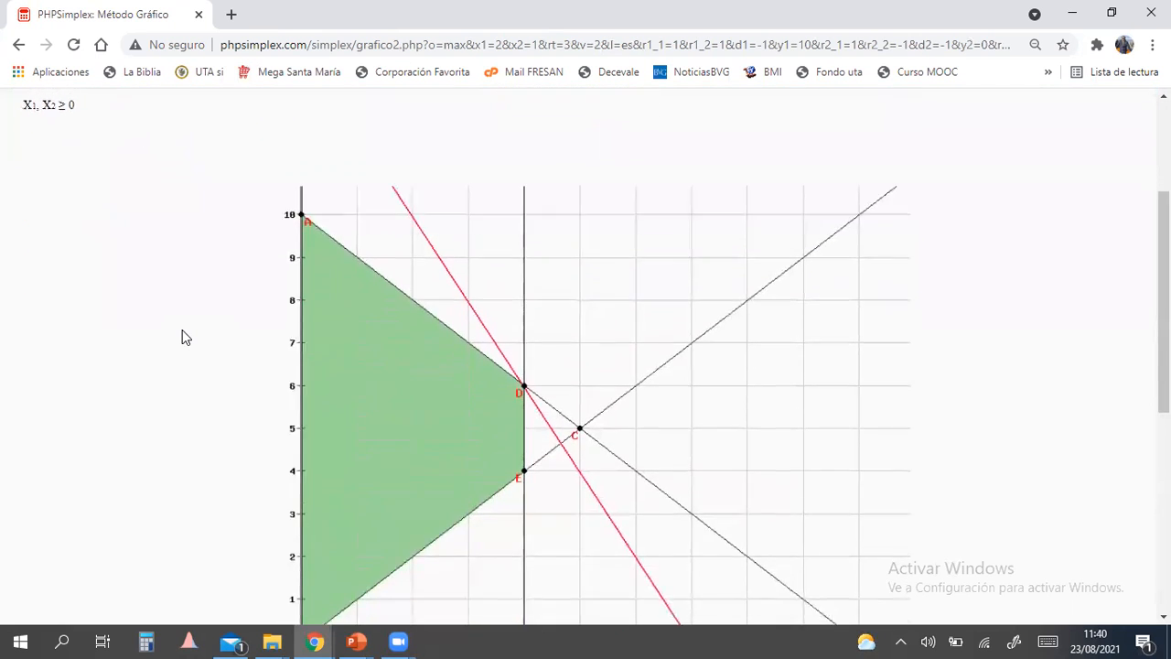
pyautogui.scroll(-1, 182, 337)
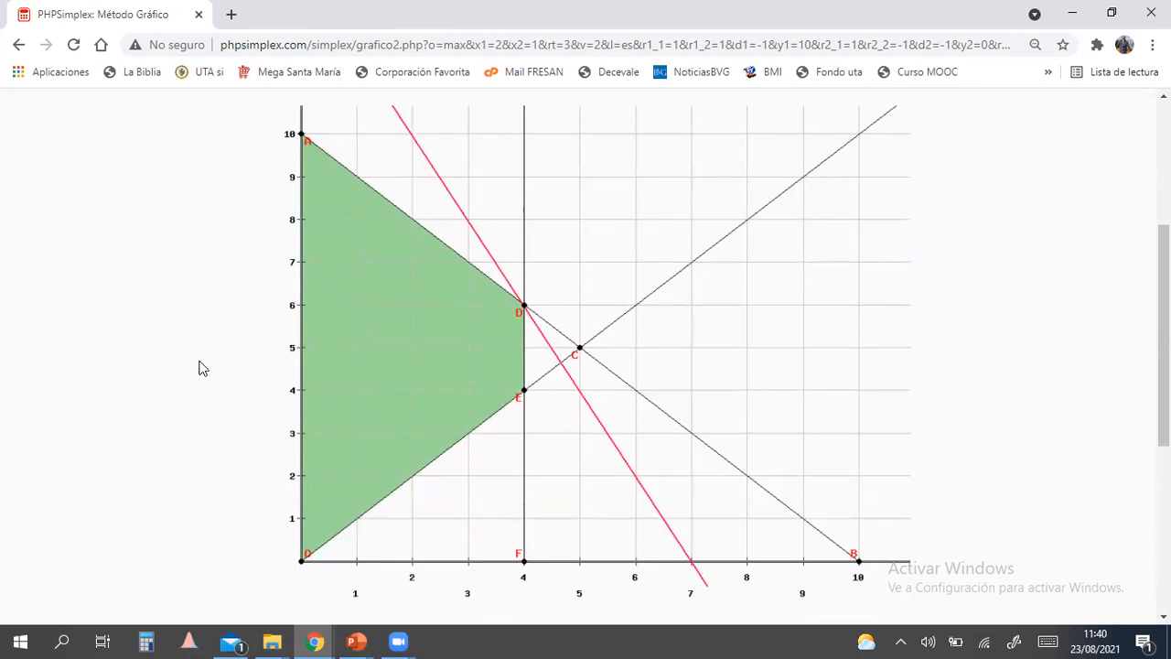
pyautogui.scroll(-4, 228, 394)
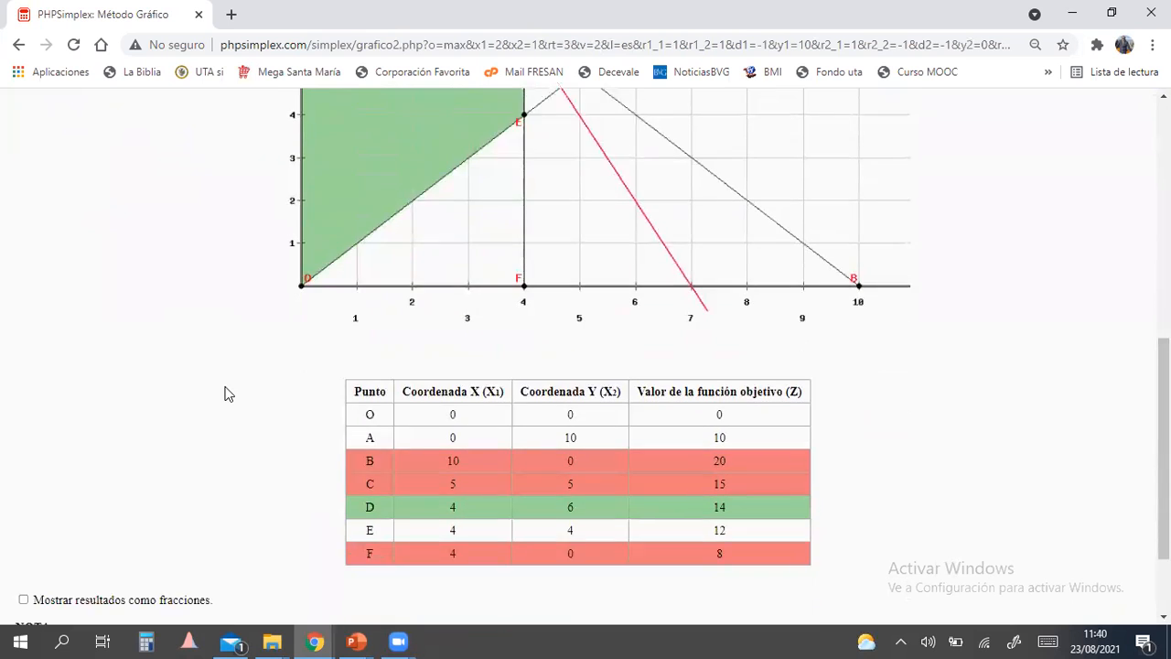
pyautogui.scroll(3, 228, 393)
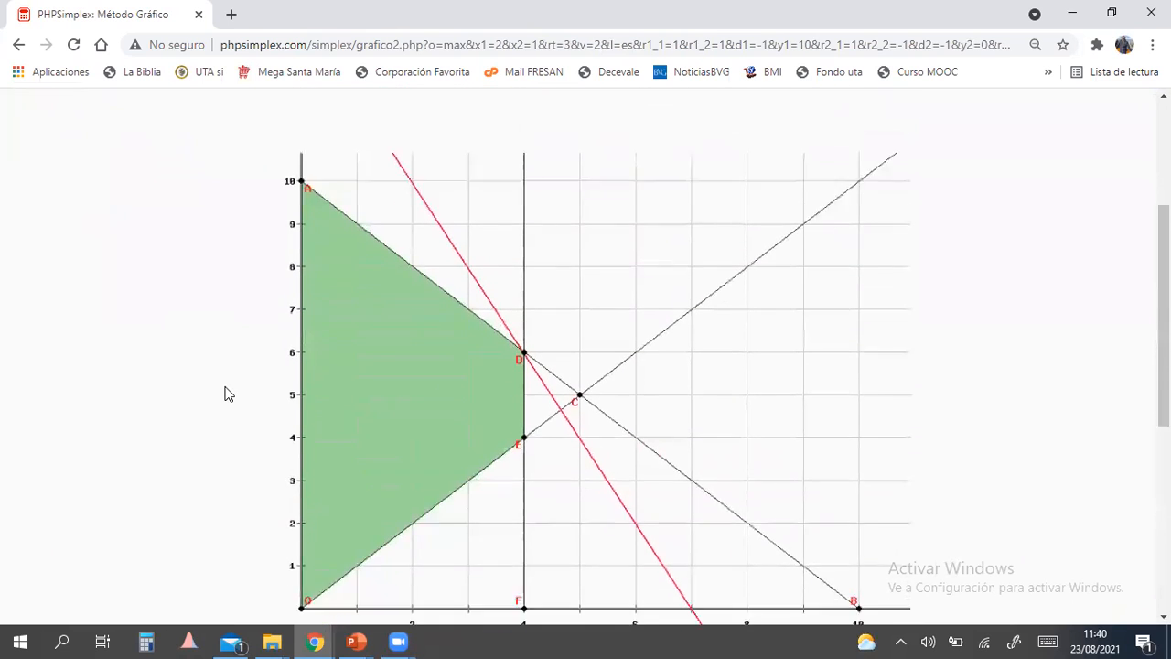
pyautogui.scroll(1, 434, 223)
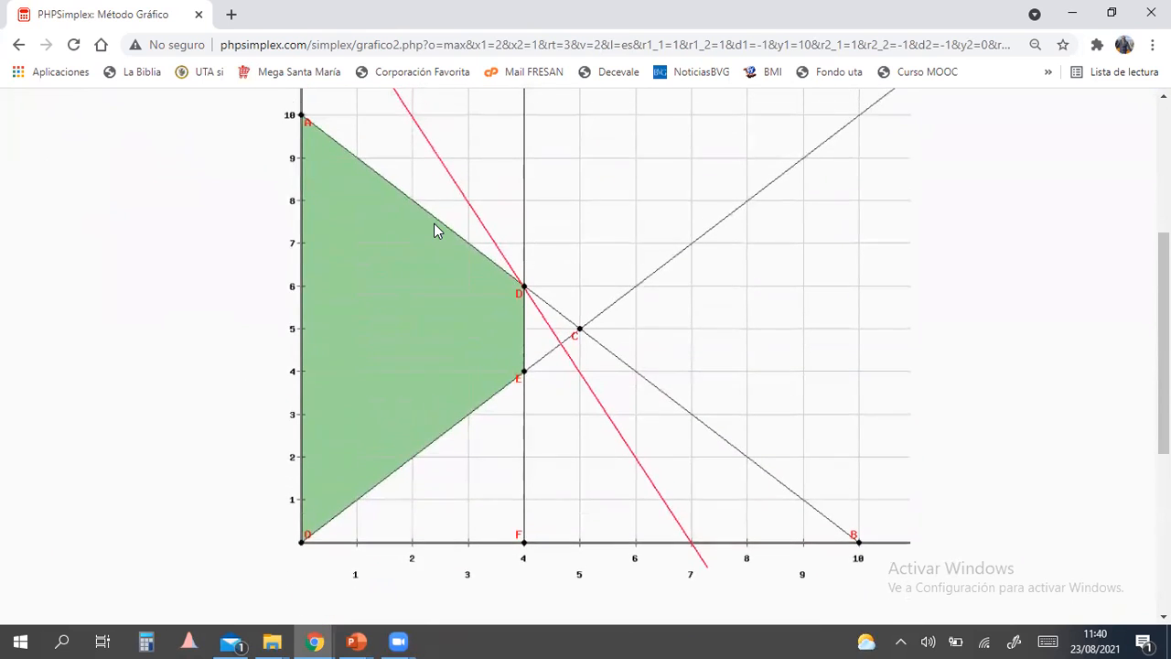
# Step: Switch to the PowerPoint slideshow, advance to the Paso 3 slide and handwrite an arrow and "F.O." beside the red line d
pyautogui.hotkey('alt', 'Tab')
pyautogui.press('Right')
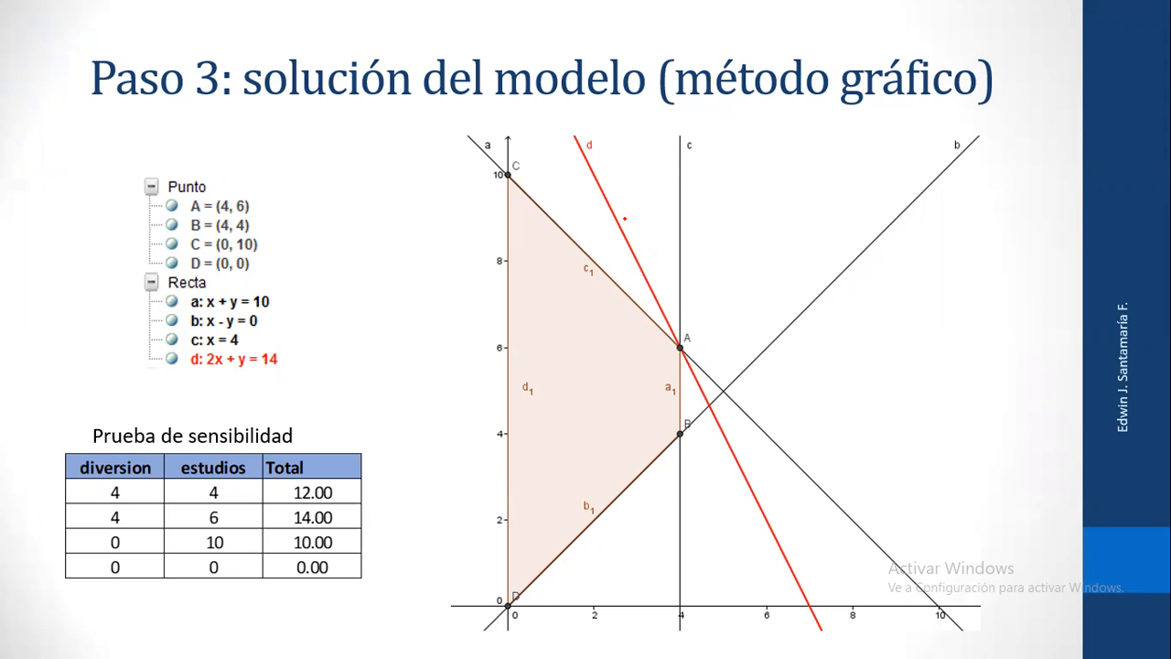
pyautogui.moveTo(629, 236); pyautogui.dragTo(651, 230)
pyautogui.moveTo(646, 220)
pyautogui.mouseDown()
pyautogui.moveTo(672, 229)
pyautogui.moveTo(655, 247)
pyautogui.mouseUp()
pyautogui.moveTo(707, 211); pyautogui.dragTo(702, 238)
pyautogui.moveTo(684, 213); pyautogui.dragTo(727, 206)
pyautogui.moveTo(690, 229); pyautogui.dragTo(716, 223)
pyautogui.click(733, 224)
pyautogui.moveTo(752, 209); pyautogui.dragTo(755, 210)
pyautogui.click(785, 225)
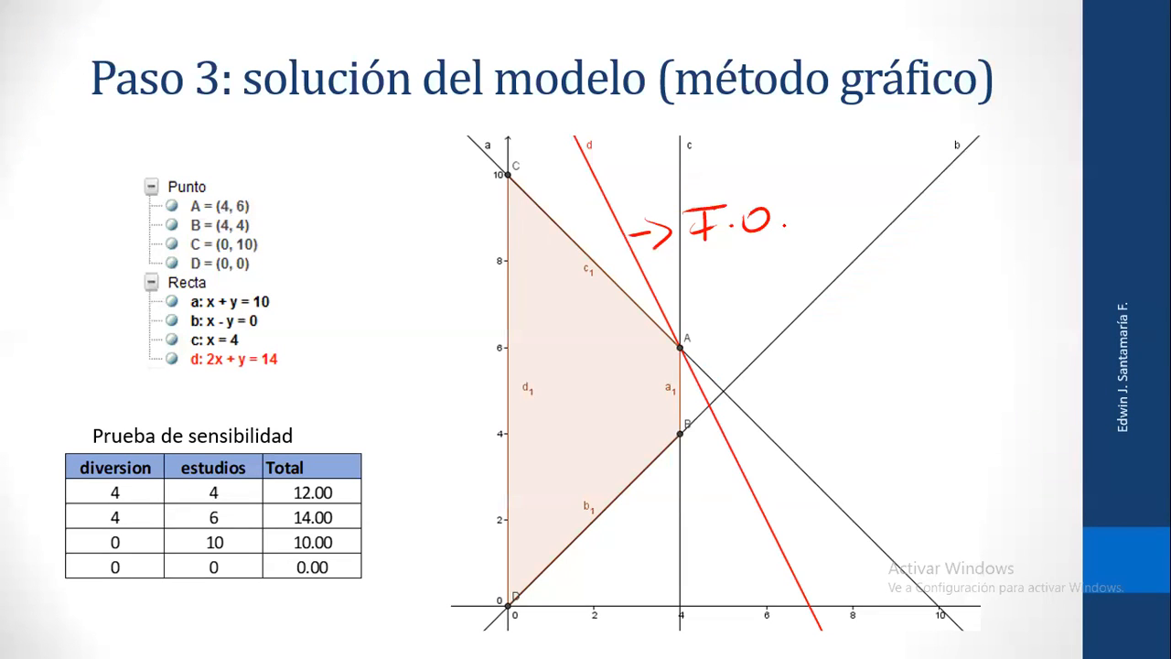